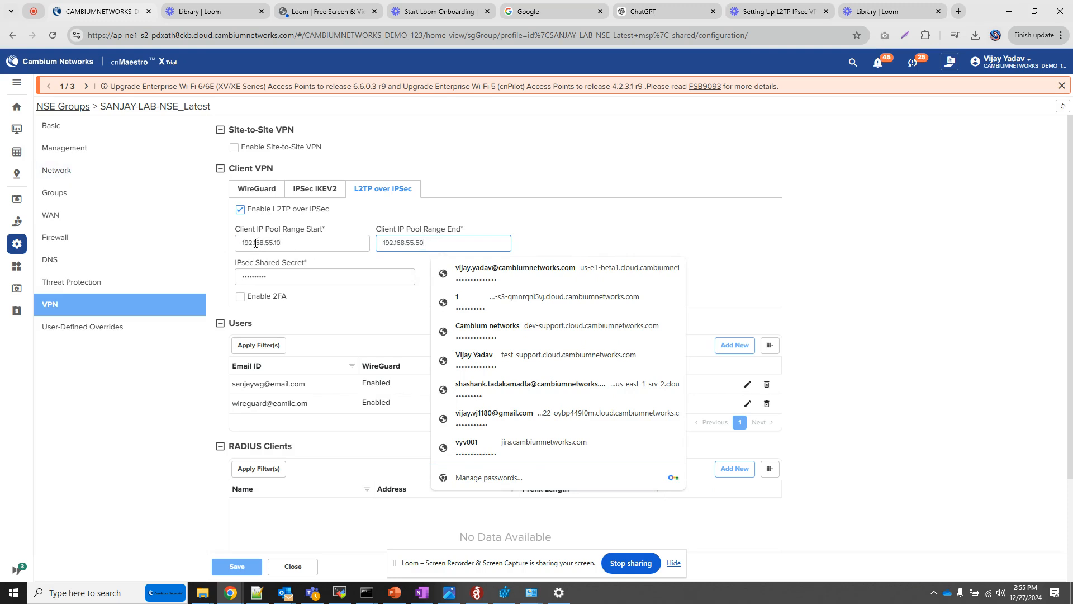
Replace the L2TP over IPSec shared secret with a newly entered one and save the NSE group.
{"action": "left_click", "coordinate": [296, 277]}
{"action": "key", "text": "BackSpace"}
{"action": "key", "text": "BackSpace"}
{"action": "key", "text": "BackSpace"}
{"action": "key", "text": "BackSpace"}
{"action": "key", "text": "BackSpace"}
{"action": "key", "text": "BackSpace"}
{"action": "key", "text": "BackSpace"}
{"action": "key", "text": "BackSpace"}
{"action": "key", "text": "BackSpace"}
{"action": "key", "text": "BackSpace"}
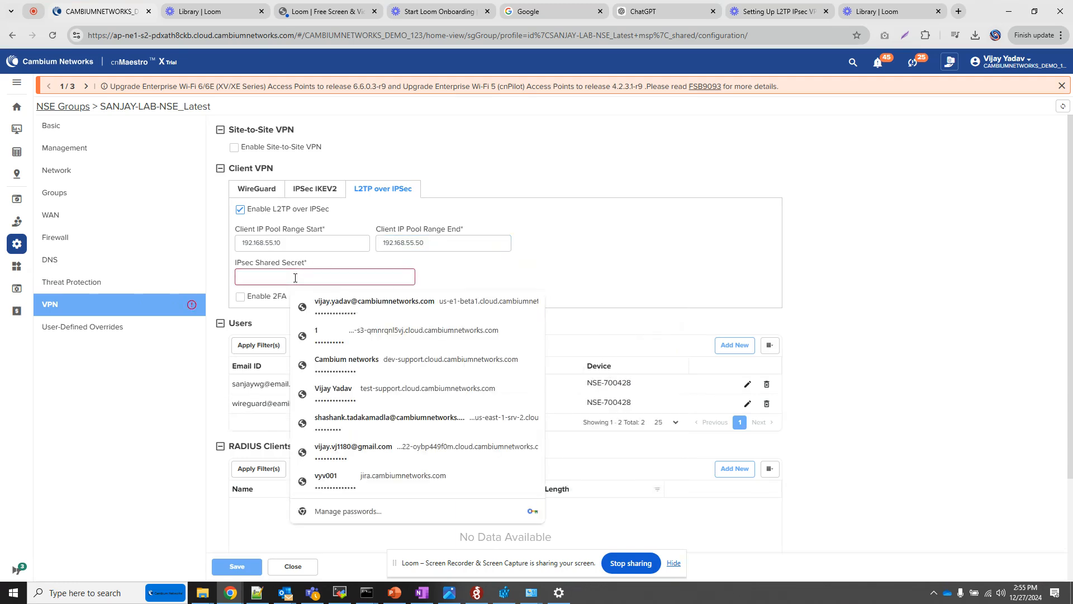
{"action": "type", "text": "••"}
{"action": "key", "text": "BackSpace"}
{"action": "key", "text": "BackSpace"}
{"action": "type", "text": "••"}
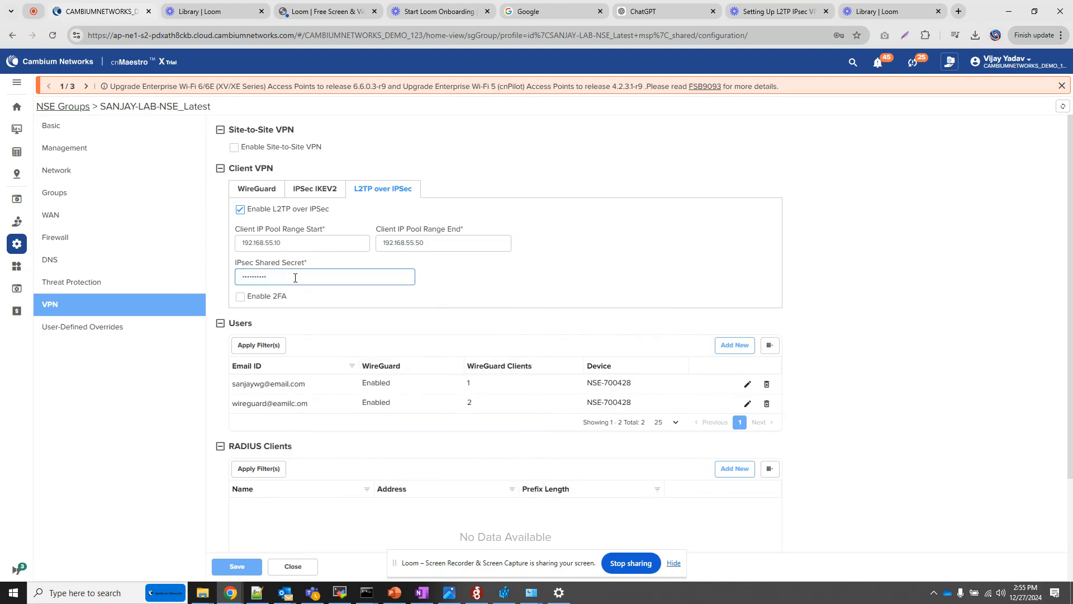
{"action": "key", "text": "BackSpace"}
{"action": "key", "text": "BackSpace"}
{"action": "key", "text": "BackSpace"}
{"action": "key", "text": "BackSpace"}
{"action": "key", "text": "BackSpace"}
{"action": "key", "text": "BackSpace"}
{"action": "key", "text": "BackSpace"}
{"action": "key", "text": "BackSpace"}
{"action": "key", "text": "BackSpace"}
{"action": "type", "text": "••••••••••"}
{"action": "left_click", "coordinate": [237, 566]}
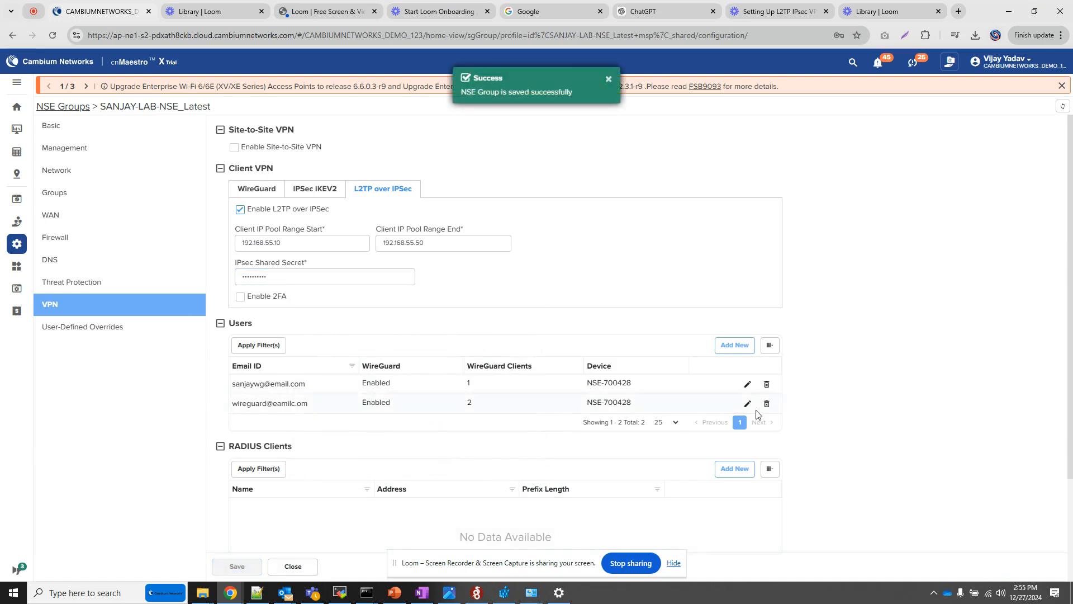
Start adding a new VPN user and fill in the user's email ID.
{"action": "left_click", "coordinate": [736, 347]}
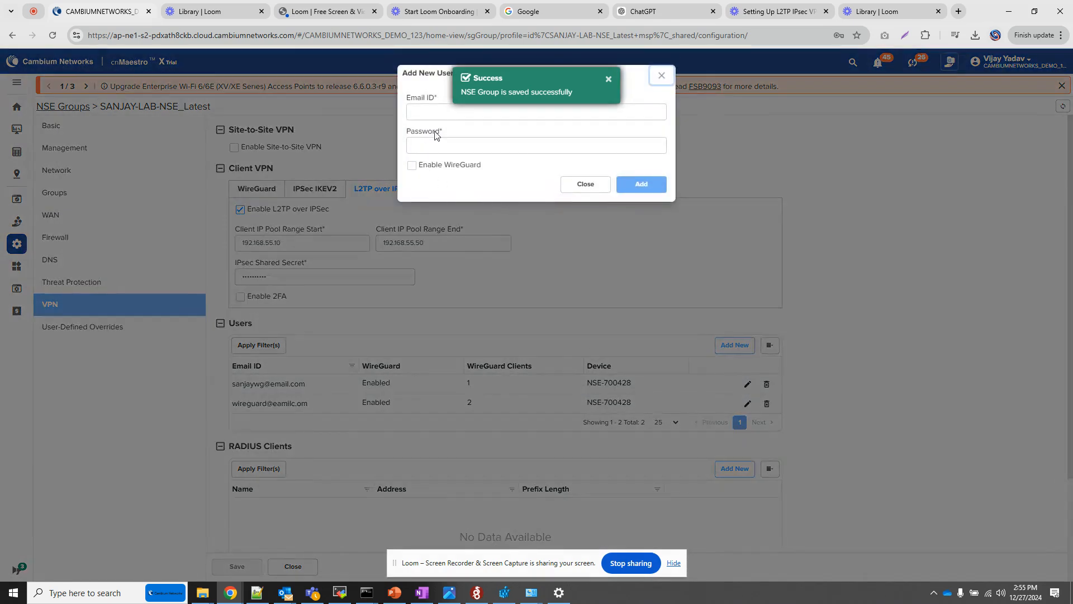
{"action": "left_click", "coordinate": [436, 110]}
{"action": "type", "text": "vpu"}
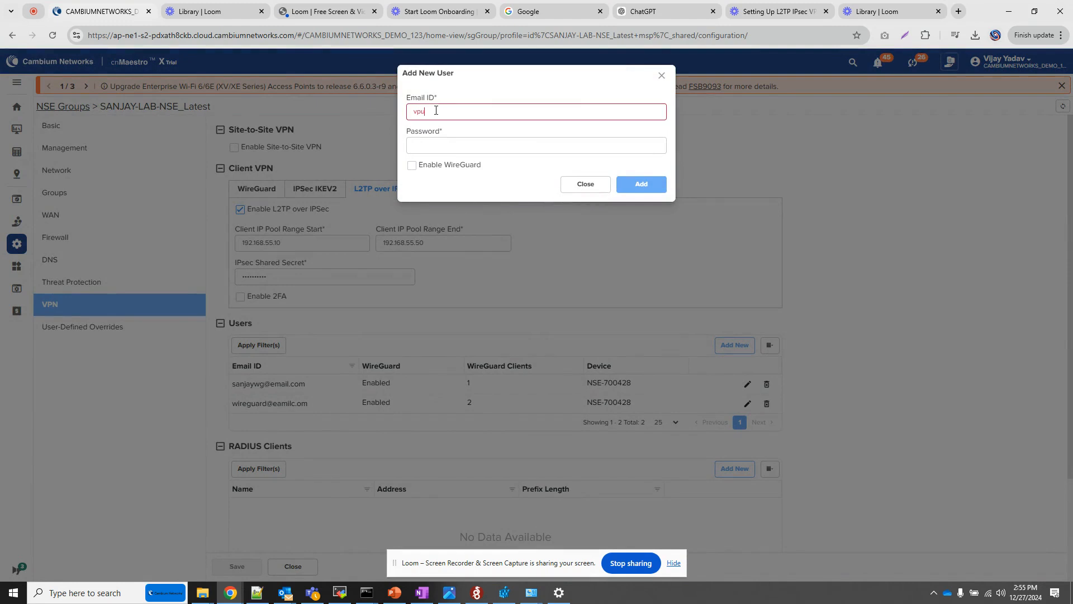
{"action": "type", "text": "user2@email.com"}
{"action": "key", "text": "Tab"}
{"action": "left_click", "coordinate": [496, 114]}
{"action": "key", "text": "BackSpace"}
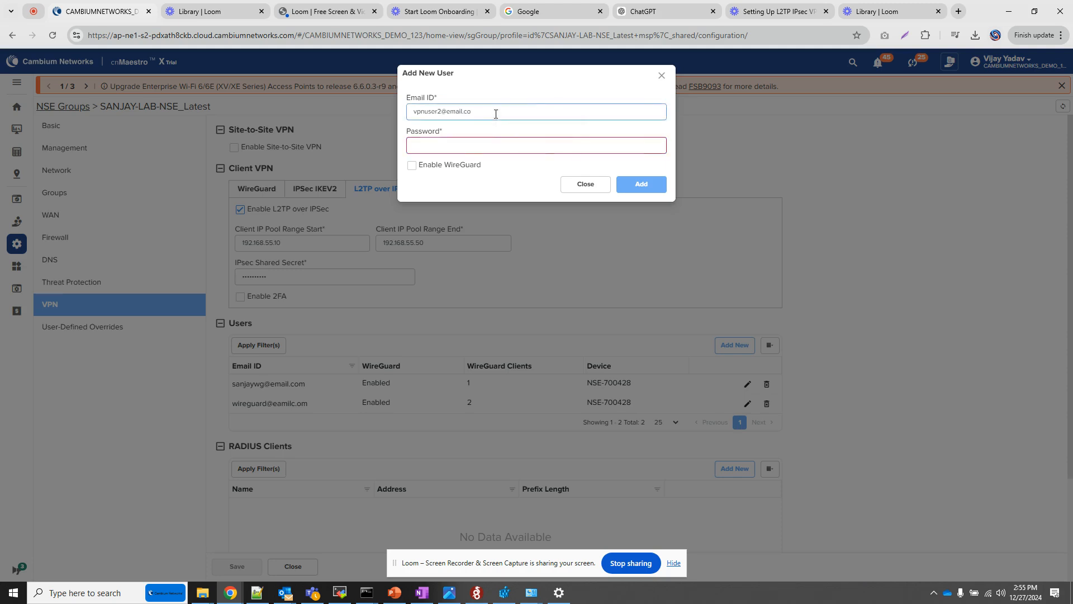
{"action": "key", "text": "BackSpace"}
{"action": "key", "text": "BackSpace"}
{"action": "key", "text": "BackSpace"}
{"action": "key", "text": "BackSpace"}
{"action": "key", "text": "BackSpace"}
{"action": "key", "text": "BackSpace"}
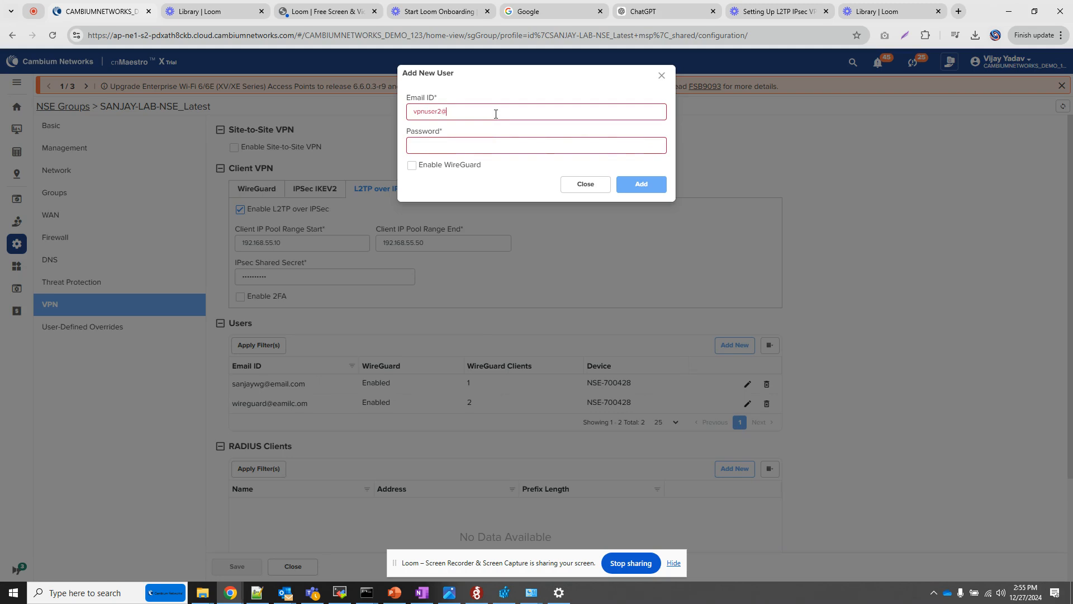
{"action": "type", "text": "cambiu"}
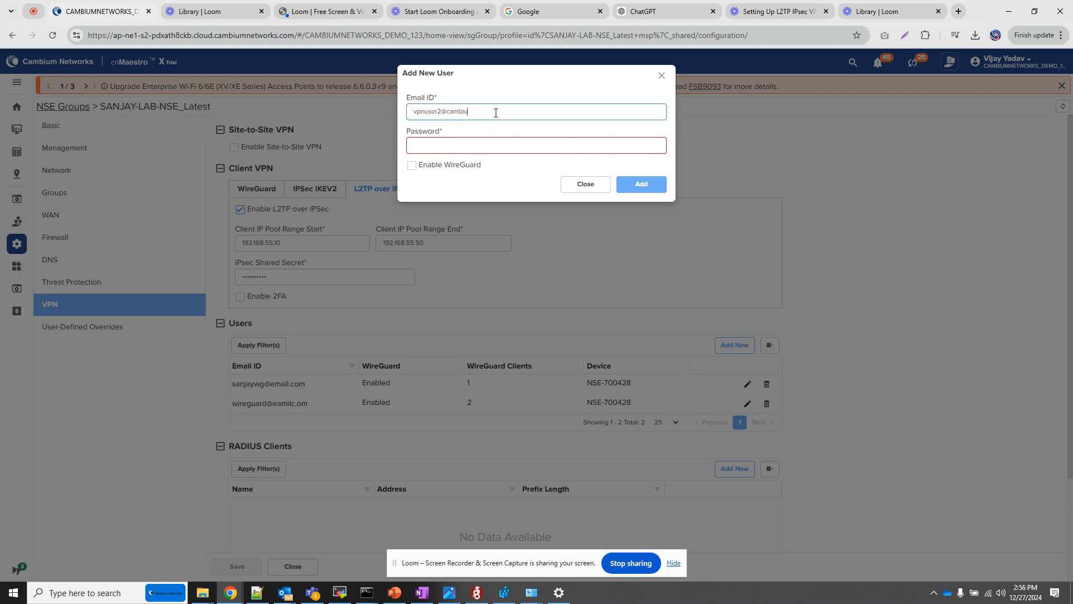
{"action": "type", "text": "mnetworks.com"}
Enter the new VPN user's password and add the user without enabling WireGuard.
{"action": "key", "text": "Tab"}
{"action": "type", "text": "c"}
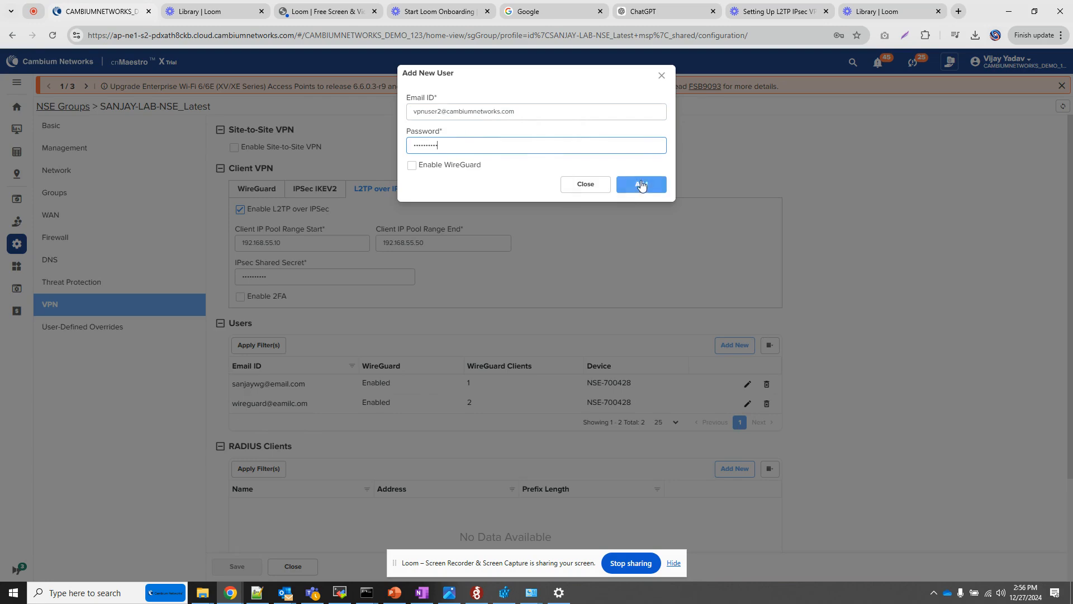
{"action": "left_click", "coordinate": [642, 184]}
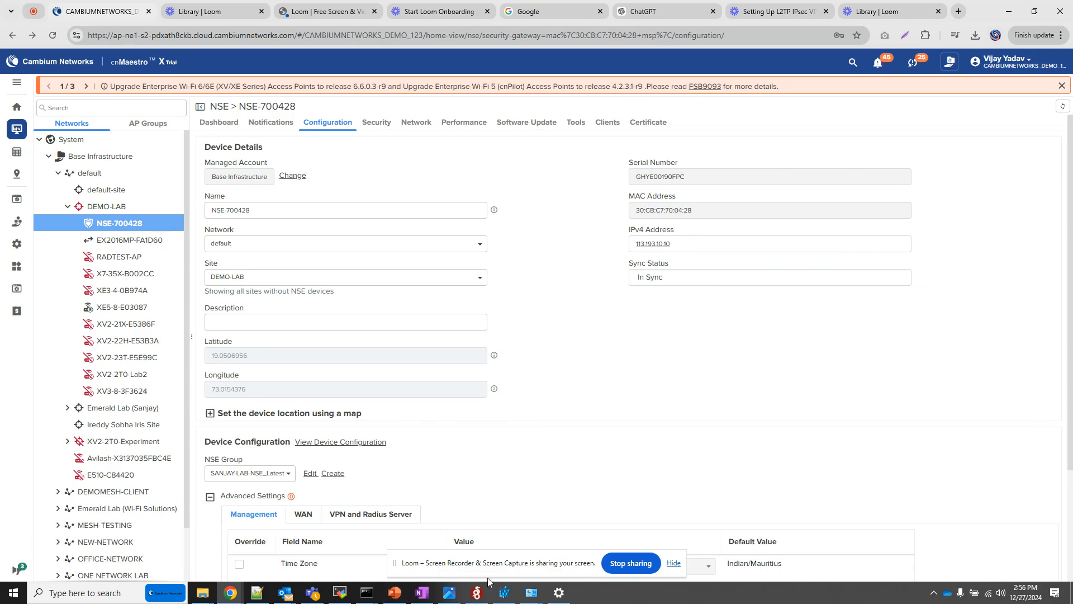
Copy the AssumeUDPEncapsulationContextOnSendRule REG ADD command from the PowerPoint slide and run it in an administrator Command Prompt.
{"action": "left_click", "coordinate": [394, 593]}
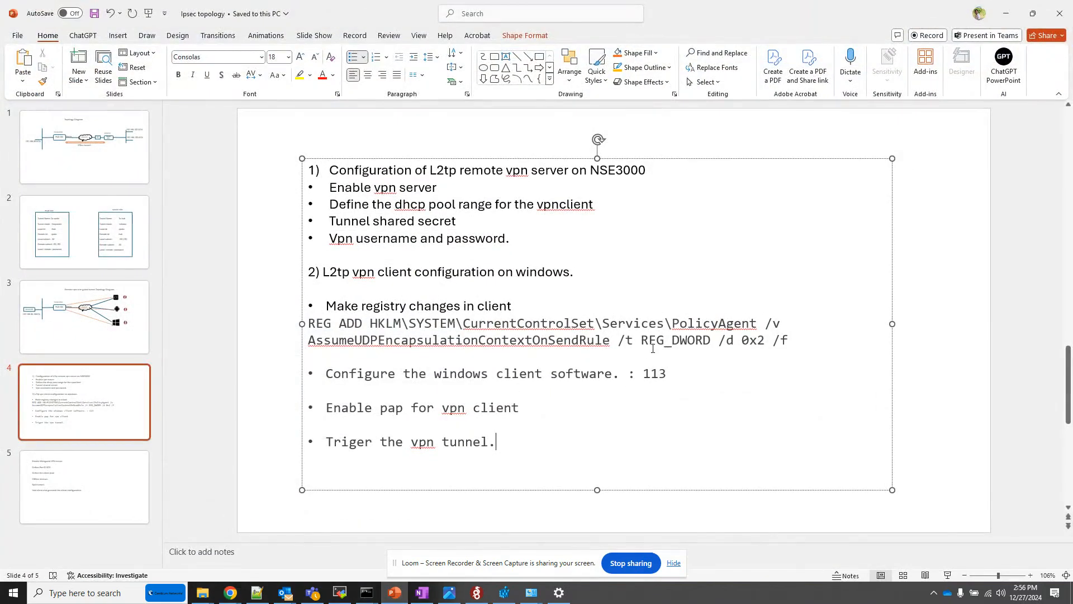
{"action": "left_click_drag", "start_coordinate": [798, 341], "coordinate": [324, 331]}
{"action": "key", "text": "ctrl+c"}
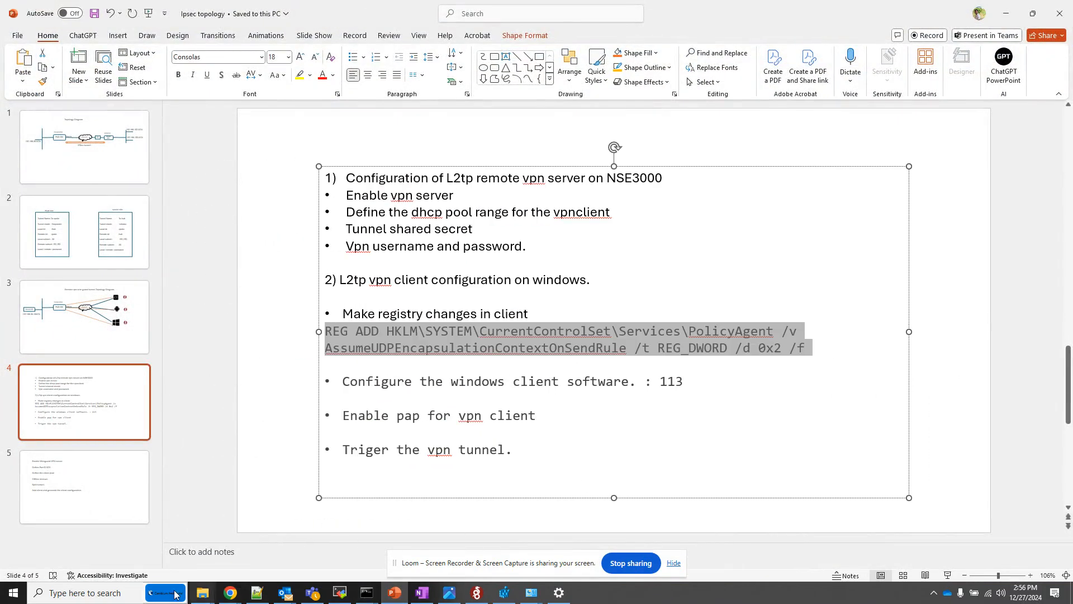
{"action": "left_click", "coordinate": [105, 591]}
{"action": "type", "text": "cmd"}
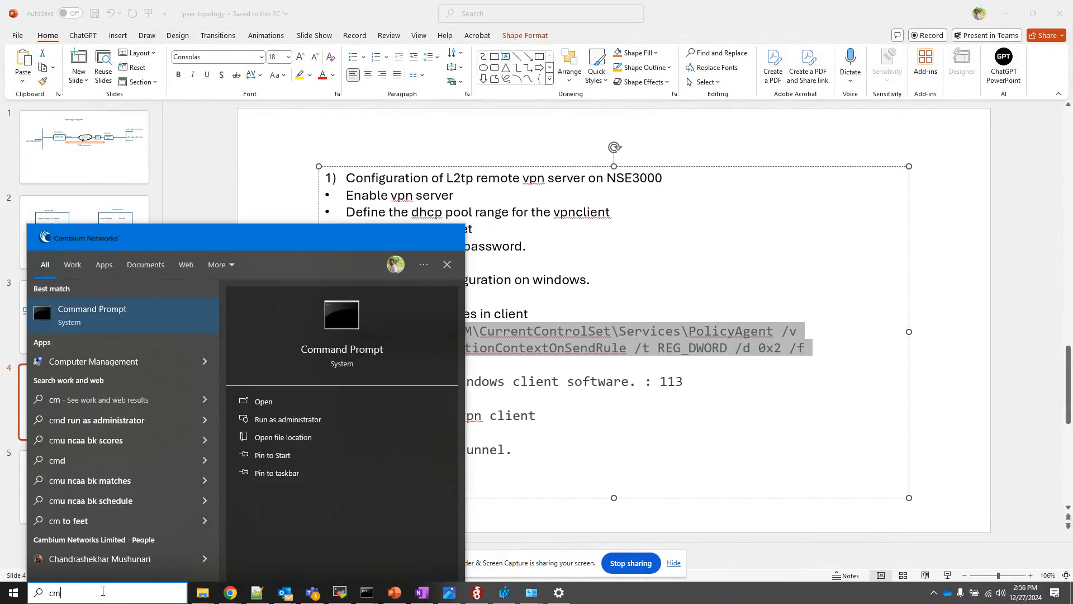
{"action": "right_click", "coordinate": [132, 316]}
{"action": "left_click", "coordinate": [171, 336]}
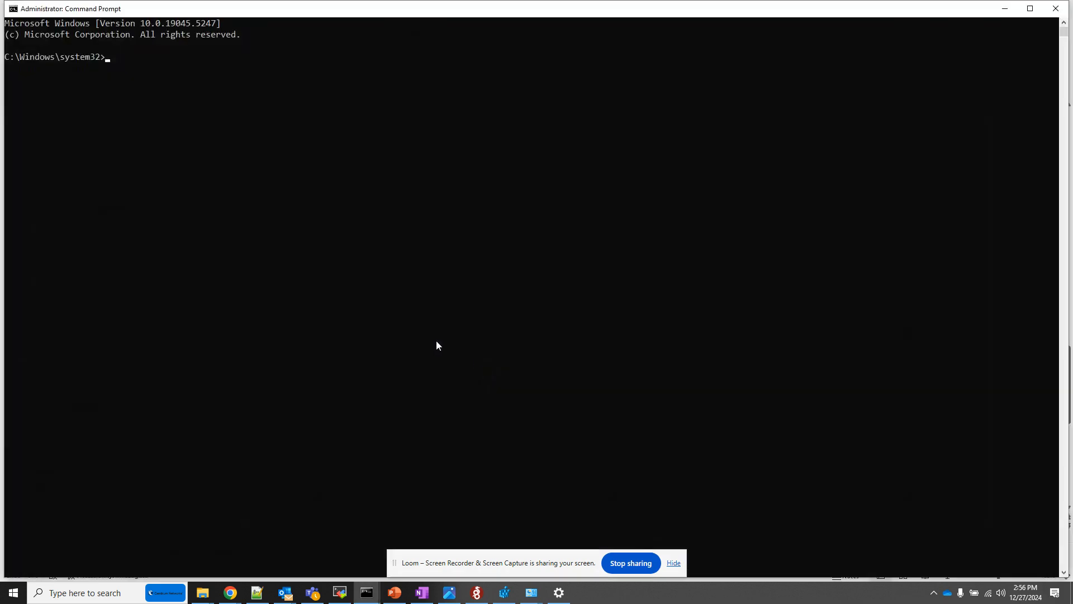
{"action": "key", "text": "ctrl+v"}
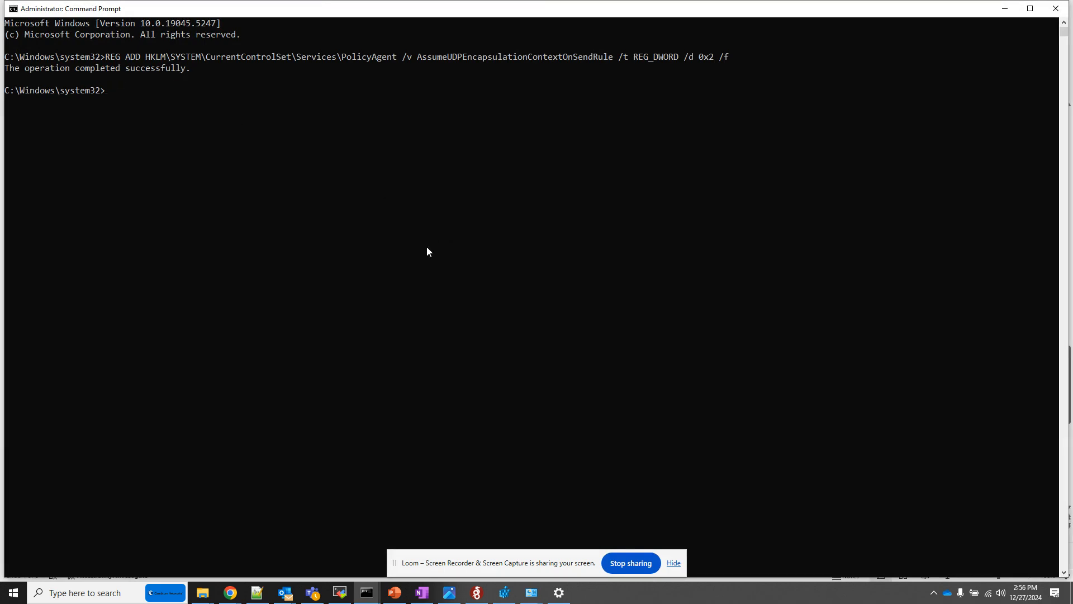
{"action": "left_click", "coordinate": [1008, 8]}
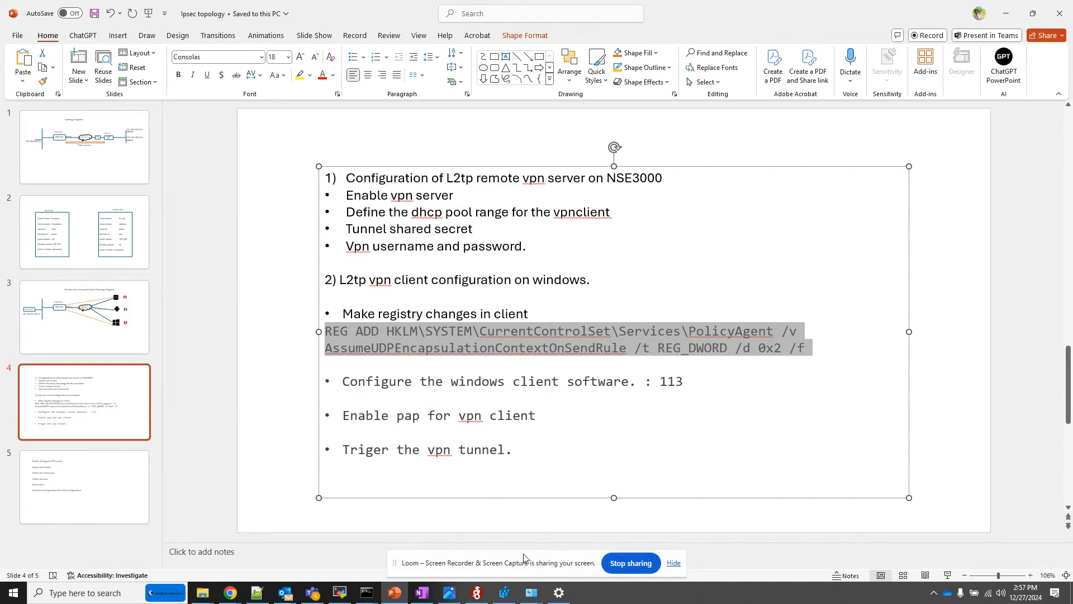
Switch to Windows Settings and start a new VPN connection with Windows (built-in) as the provider.
{"action": "left_click", "coordinate": [564, 599]}
{"action": "left_click", "coordinate": [203, 79]}
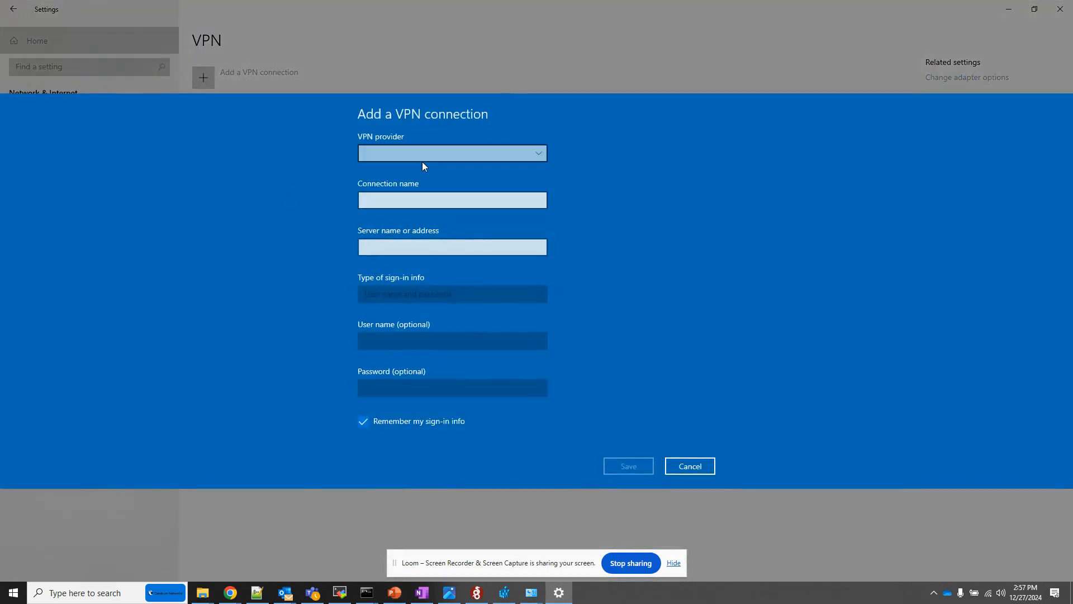
{"action": "left_click", "coordinate": [422, 152]}
{"action": "left_click", "coordinate": [420, 154]}
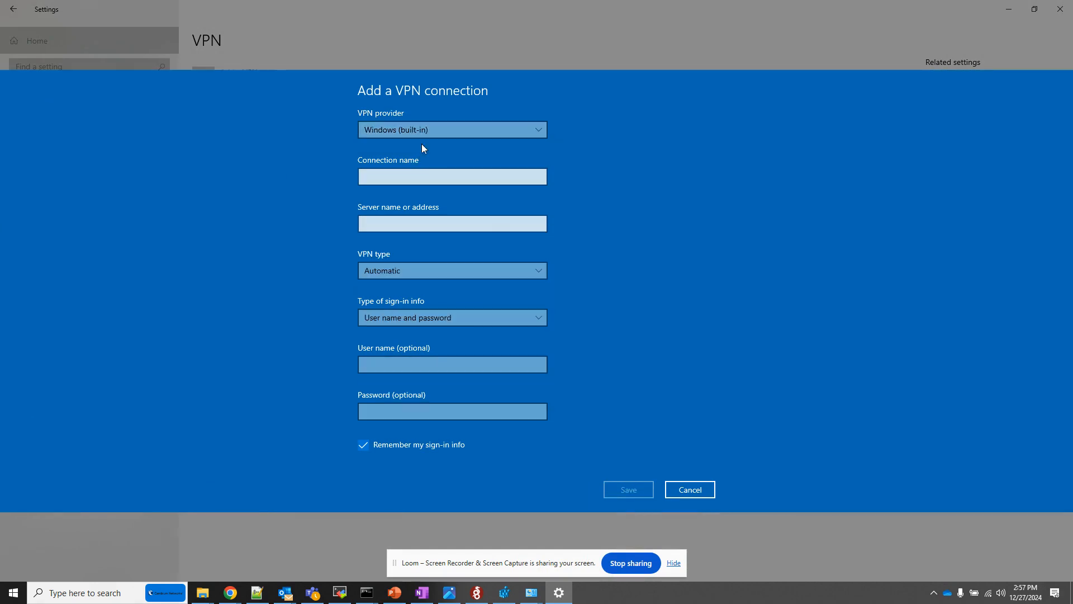
Name the new VPN connection l2tpvpn.
{"action": "left_click", "coordinate": [390, 182]}
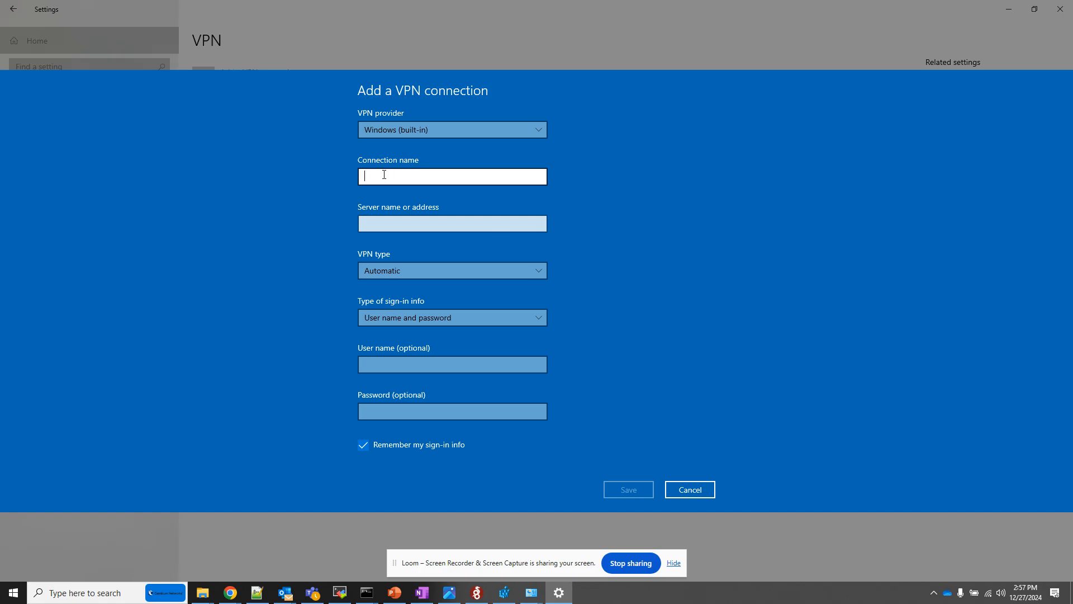
{"action": "type", "text": "r"}
{"action": "type", "text": "l2tpvun"}
{"action": "key", "text": "BackSpace"}
{"action": "key", "text": "BackSpace"}
{"action": "type", "text": "pn"}
{"action": "key", "text": "Tab"}
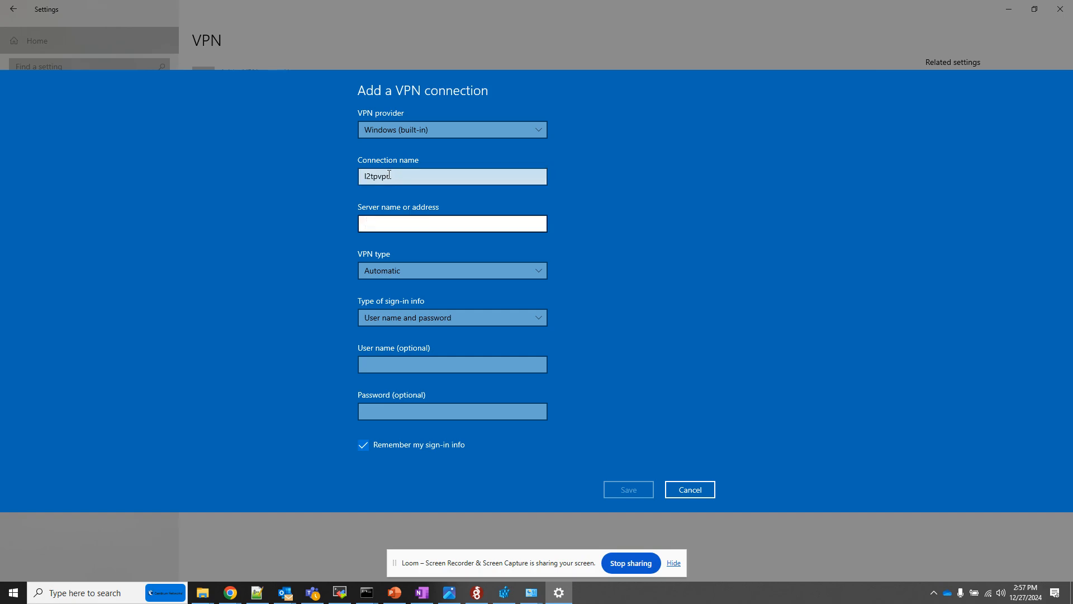
Set the VPN server address to 113.193.10.10 and check it against the note in Notepad++.
{"action": "type", "text": "113.193.10.10"}
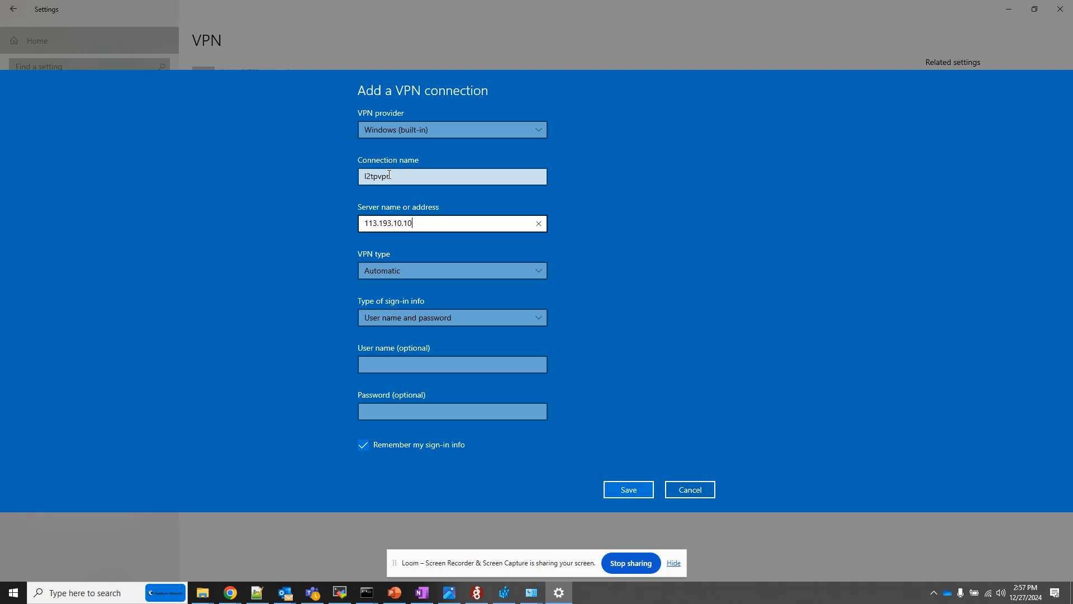
{"action": "left_click", "coordinate": [258, 594]}
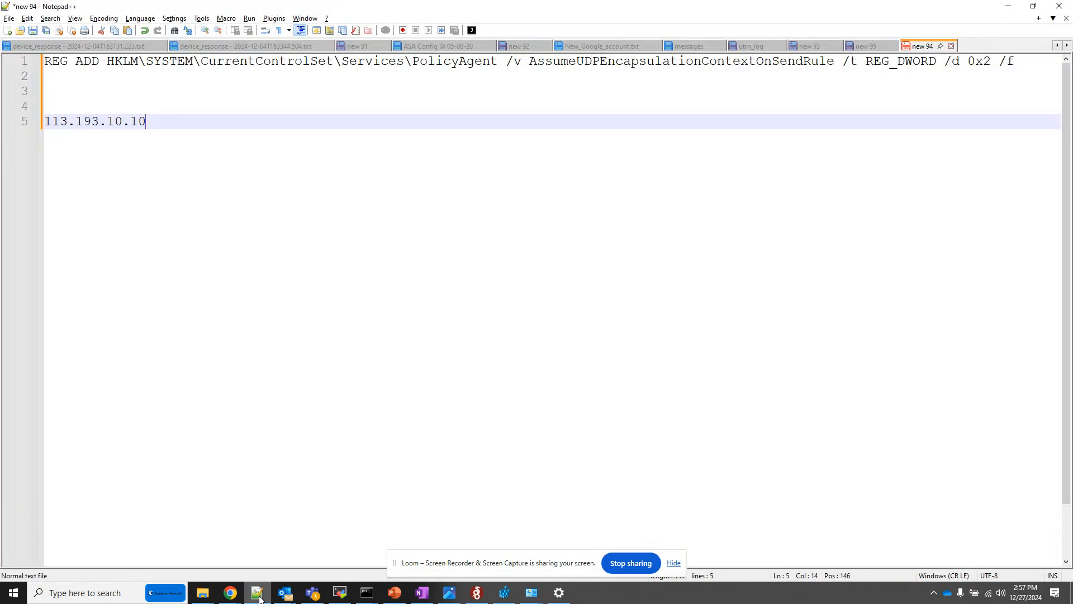
{"action": "left_click", "coordinate": [258, 594]}
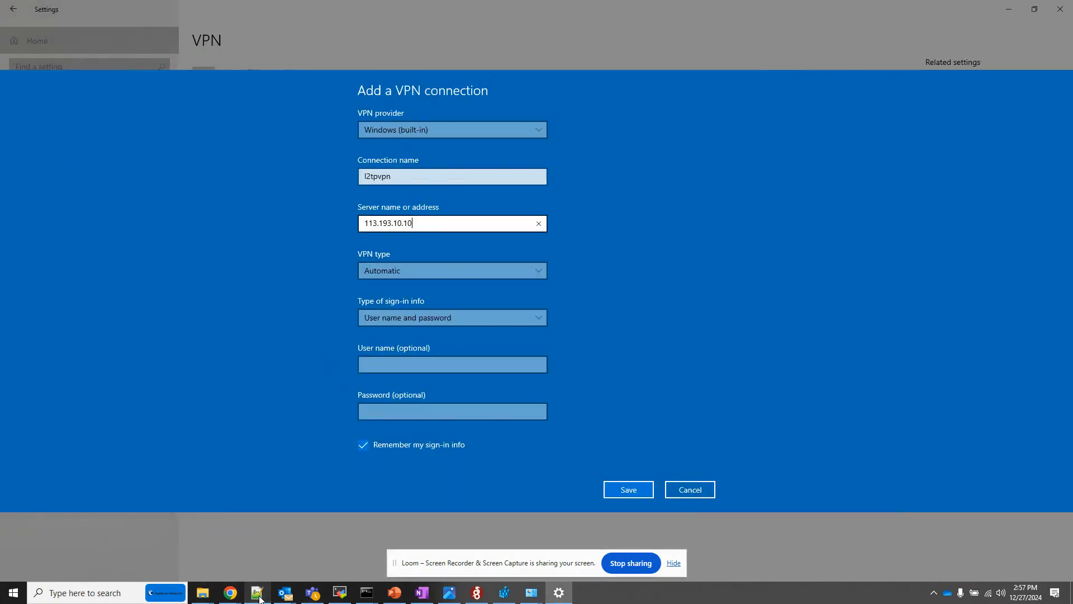
Set the VPN type to L2TP/IPsec with pre-shared key and enter the pre-shared key.
{"action": "left_click", "coordinate": [406, 270]}
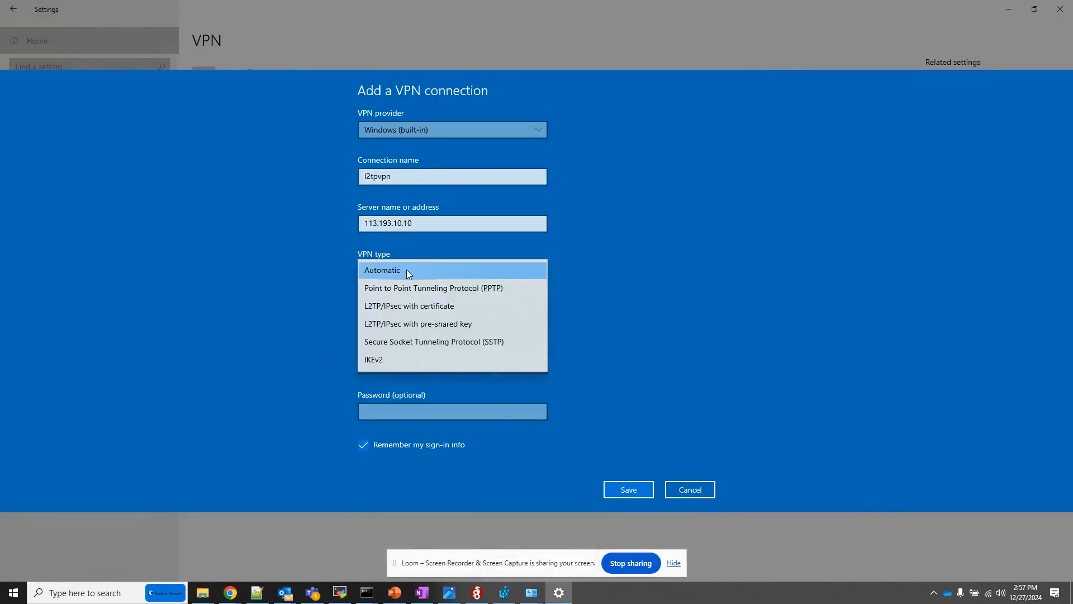
{"action": "left_click", "coordinate": [412, 327]}
{"action": "left_click", "coordinate": [390, 297]}
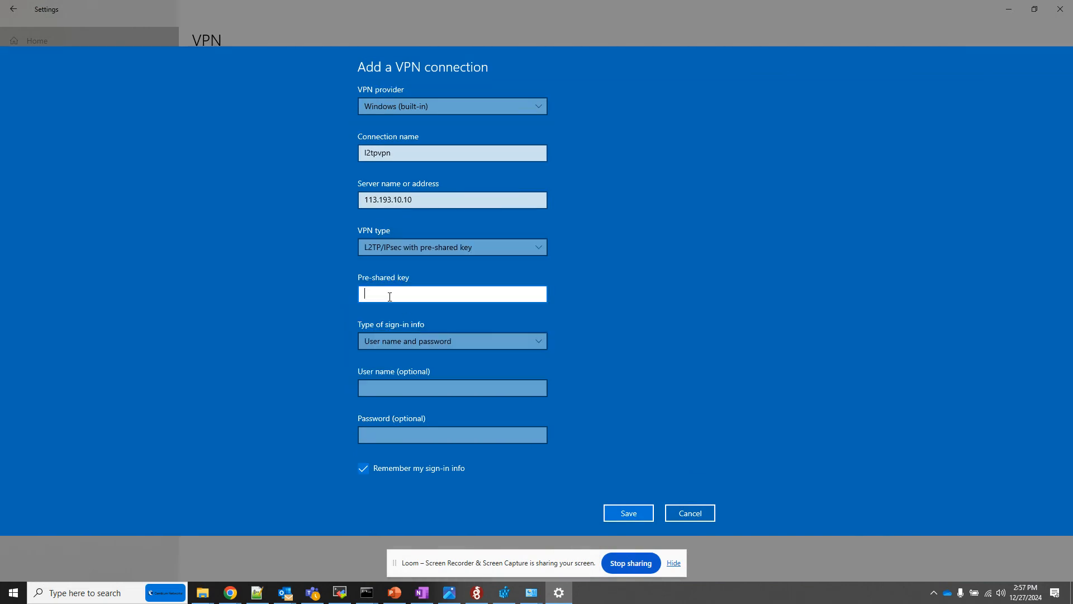
{"action": "type", "text": "••"}
{"action": "key", "text": "BackSpace"}
{"action": "key", "text": "BackSpace"}
{"action": "type", "text": "••••••••••"}
Choose User name and password as the sign-in type and enter the VPN user's email as the user name.
{"action": "left_click", "coordinate": [399, 346]}
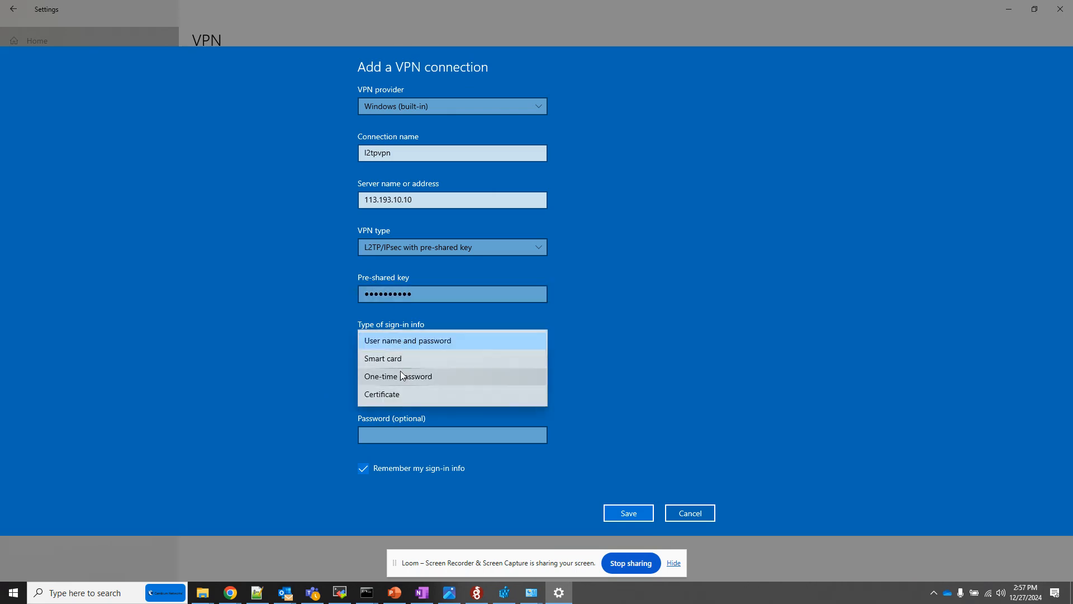
{"action": "left_click", "coordinate": [408, 345]}
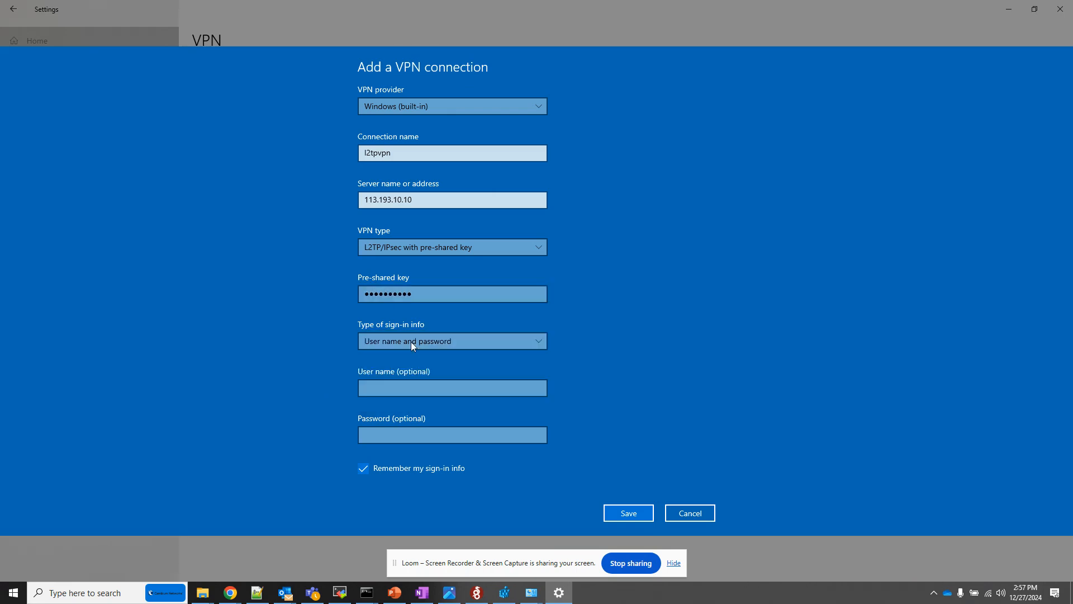
{"action": "left_click", "coordinate": [392, 389]}
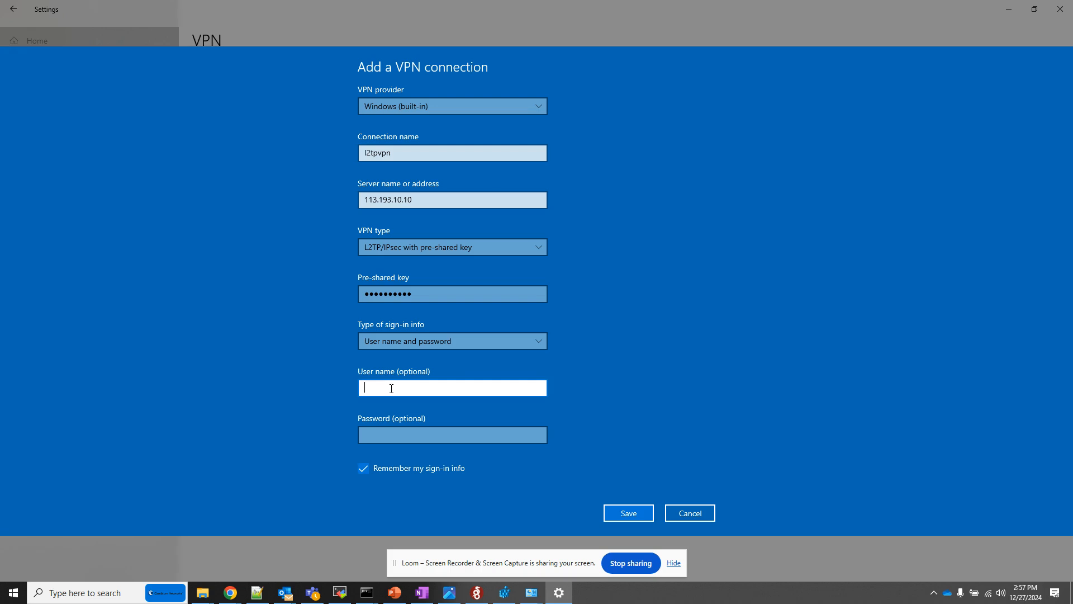
Enter the VPN account password and save the l2tpvpn connection.
{"action": "key", "text": "Tab"}
{"action": "type", "text": "p*********"}
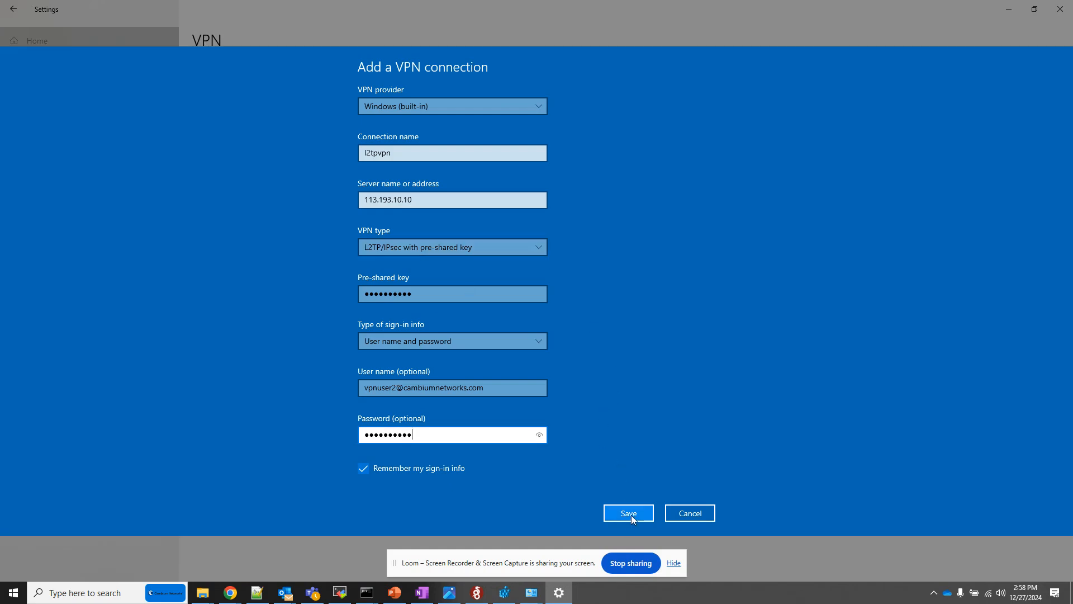
{"action": "left_click", "coordinate": [632, 515]}
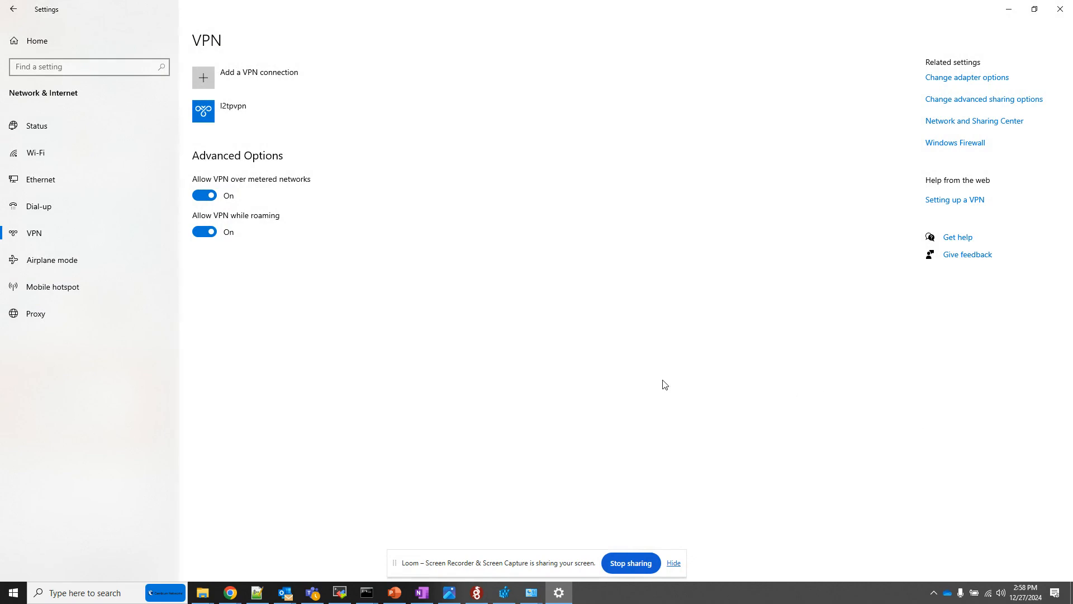
In Network Connections, set the l2tpvpn adapter's security to allow these protocols and enable Unencrypted password (PAP).
{"action": "mouse_move", "coordinate": [532, 593]}
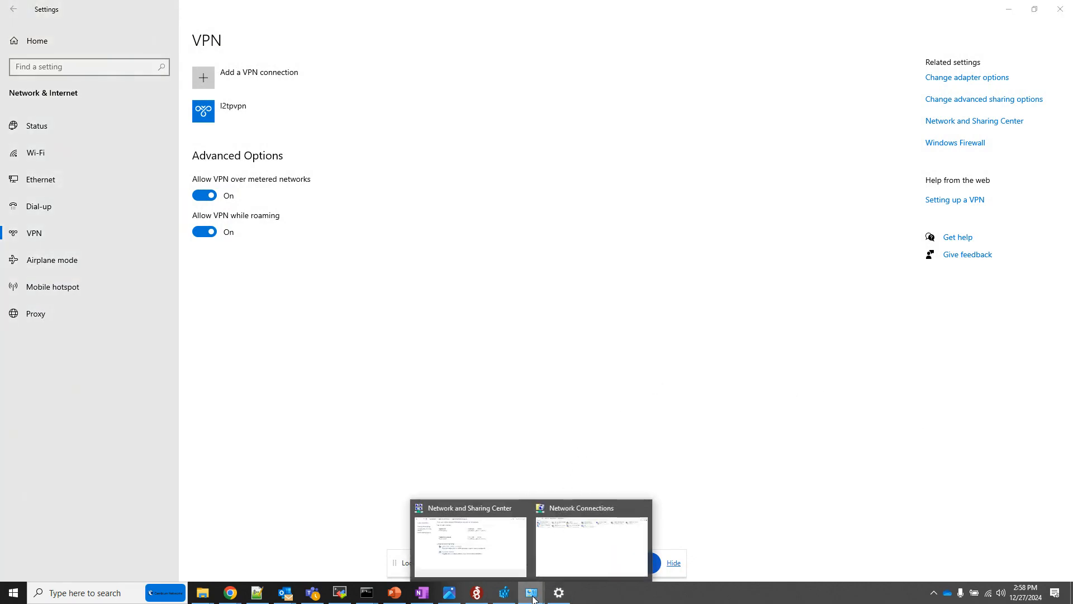
{"action": "left_click", "coordinate": [486, 566]}
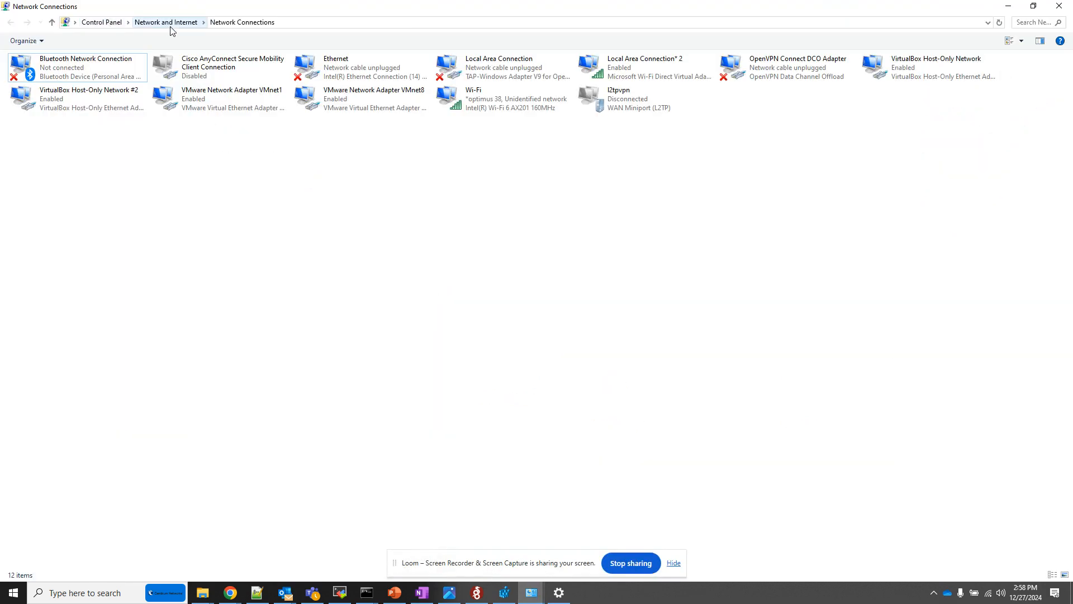
{"action": "left_click", "coordinate": [632, 108]}
{"action": "right_click", "coordinate": [632, 108]}
{"action": "left_click", "coordinate": [669, 214]}
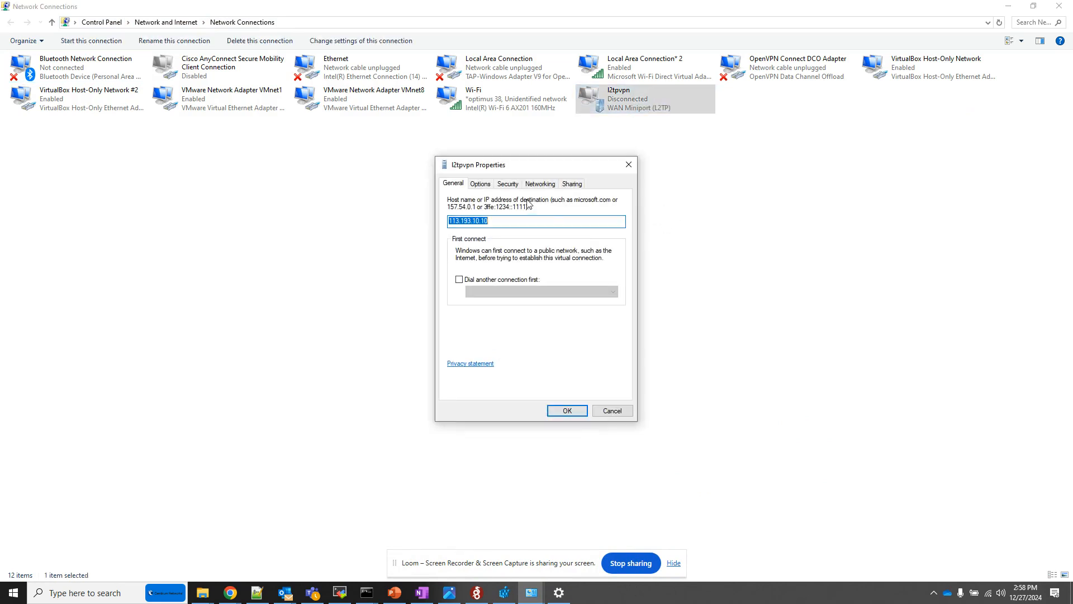
{"action": "left_click", "coordinate": [510, 185]}
{"action": "left_click", "coordinate": [455, 307]}
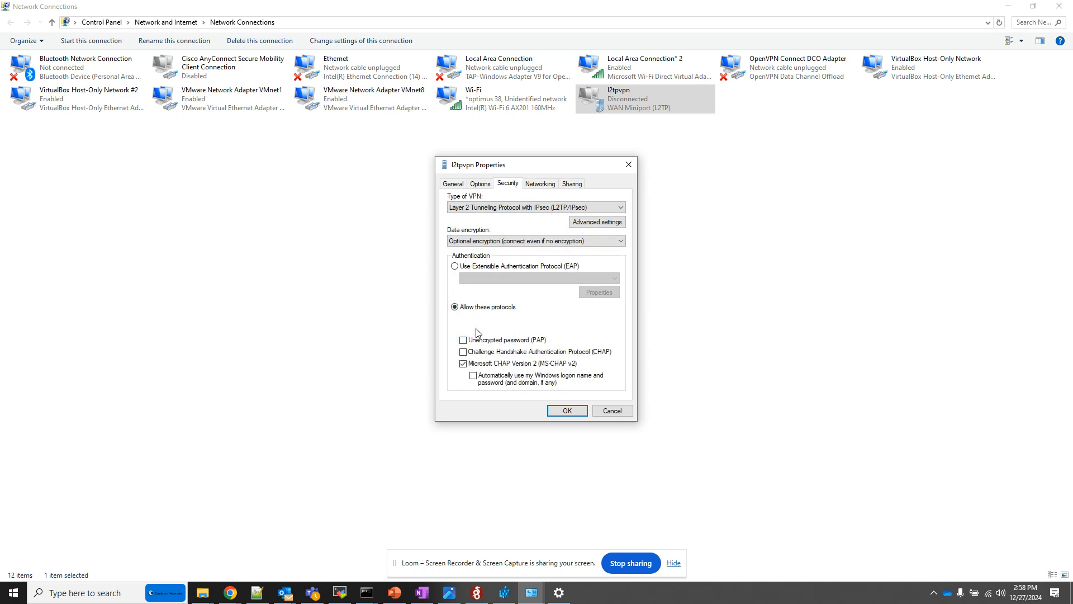
{"action": "left_click", "coordinate": [462, 340]}
{"action": "left_click", "coordinate": [567, 411]}
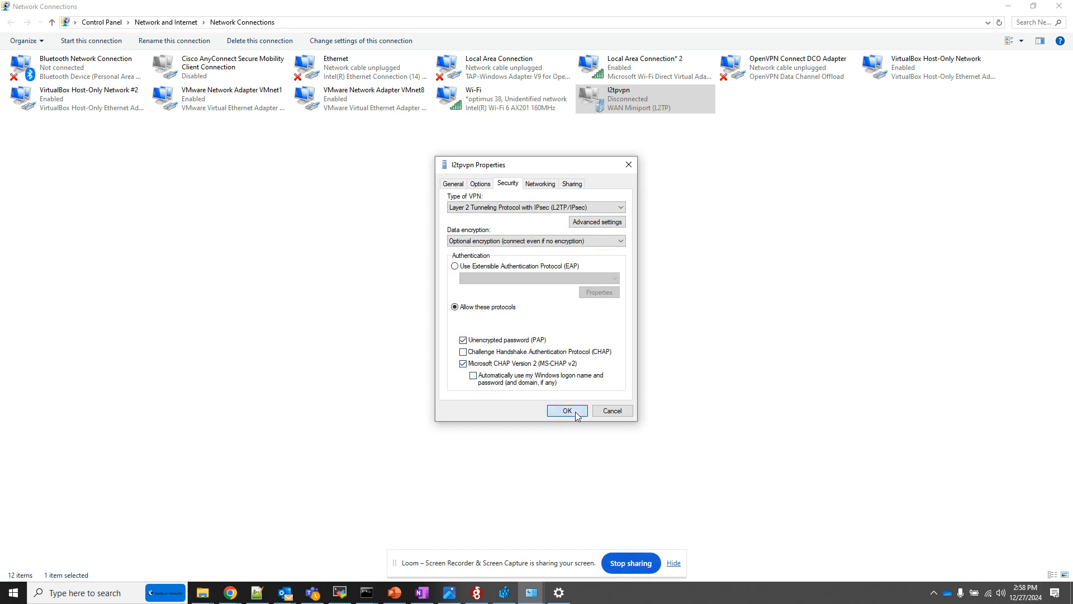
Return to the VPN page in Windows Settings and connect the l2tpvpn connection.
{"action": "left_click", "coordinate": [560, 593]}
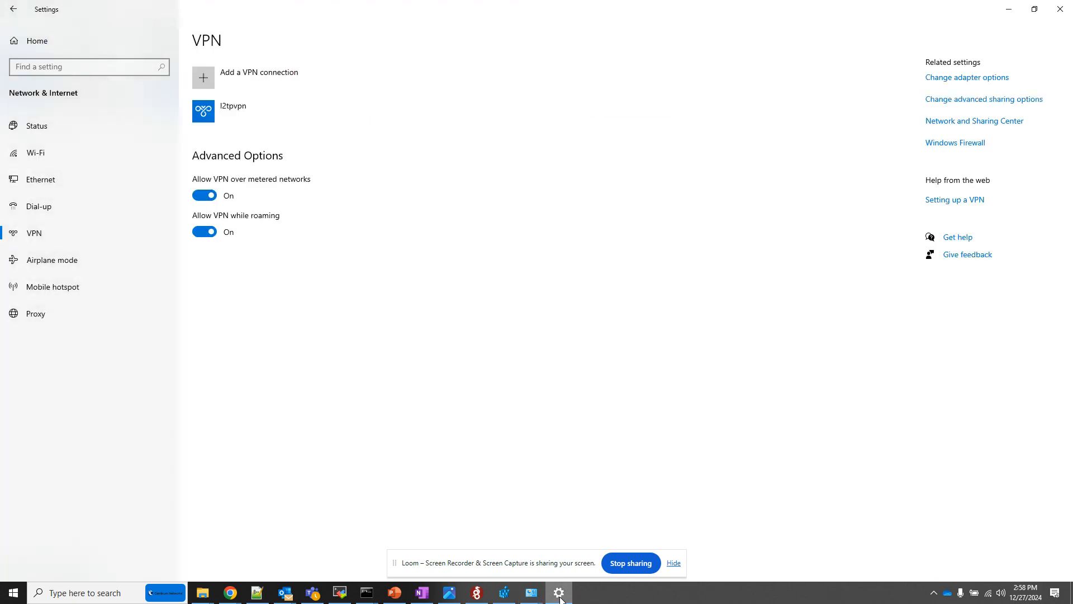
{"action": "left_click", "coordinate": [243, 115]}
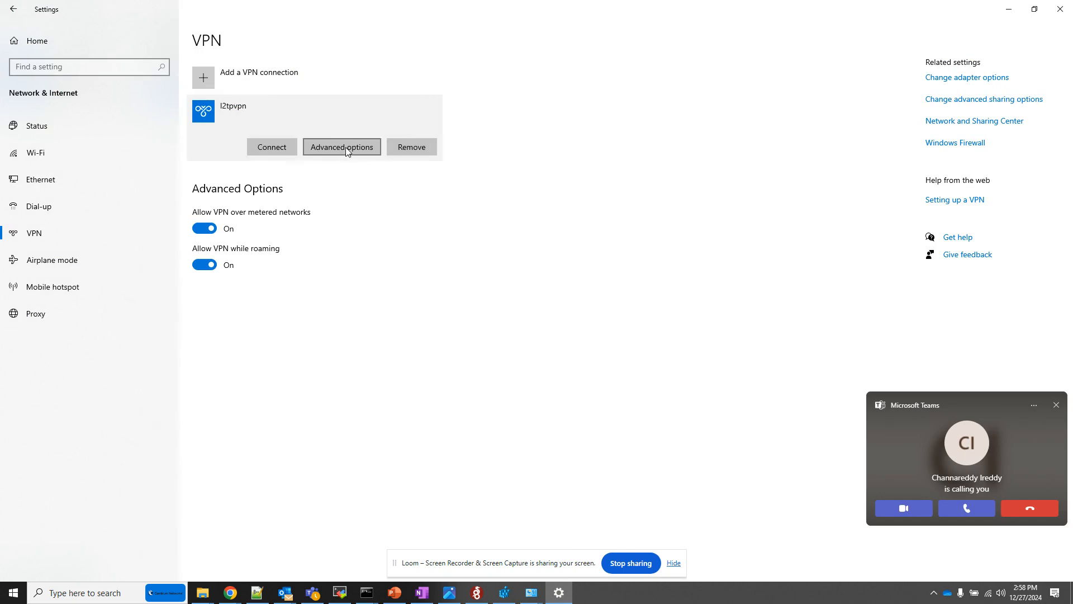
{"action": "left_click", "coordinate": [269, 150]}
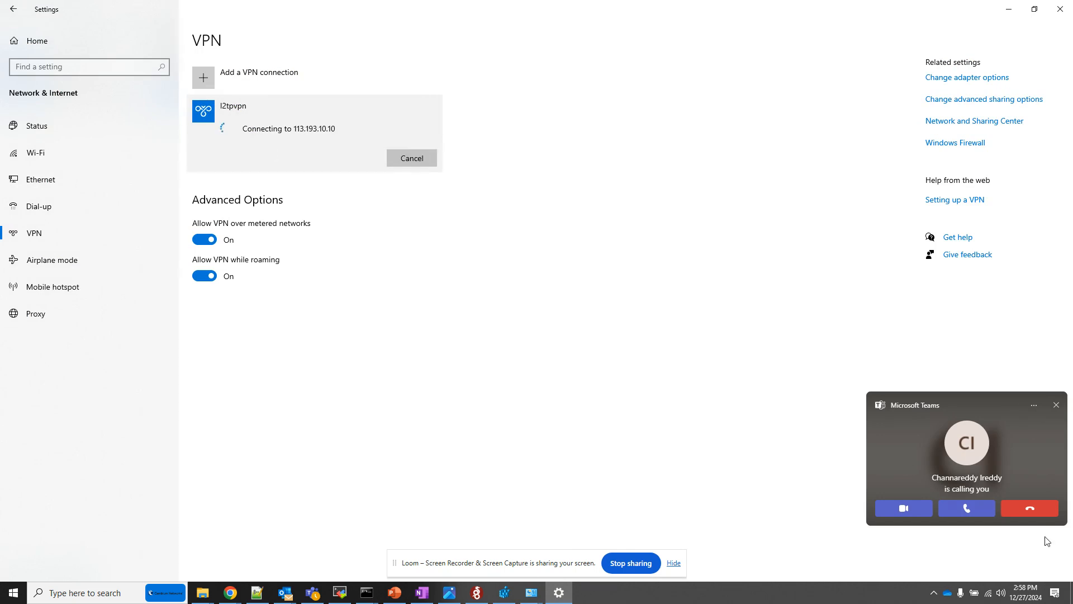